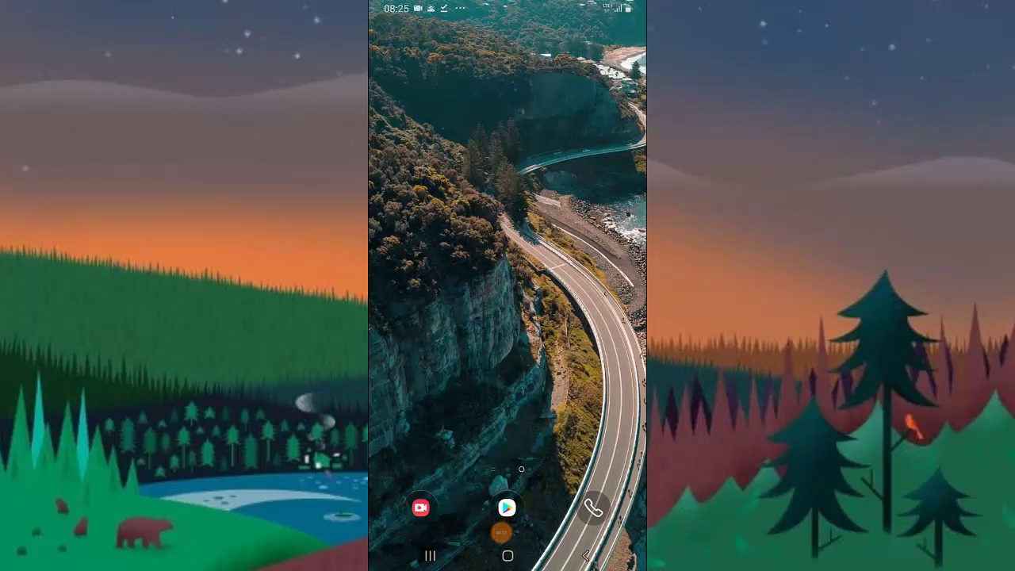
Find Facebook among the pages of the app drawer and launch it.
drag(508, 413, 507, 198)
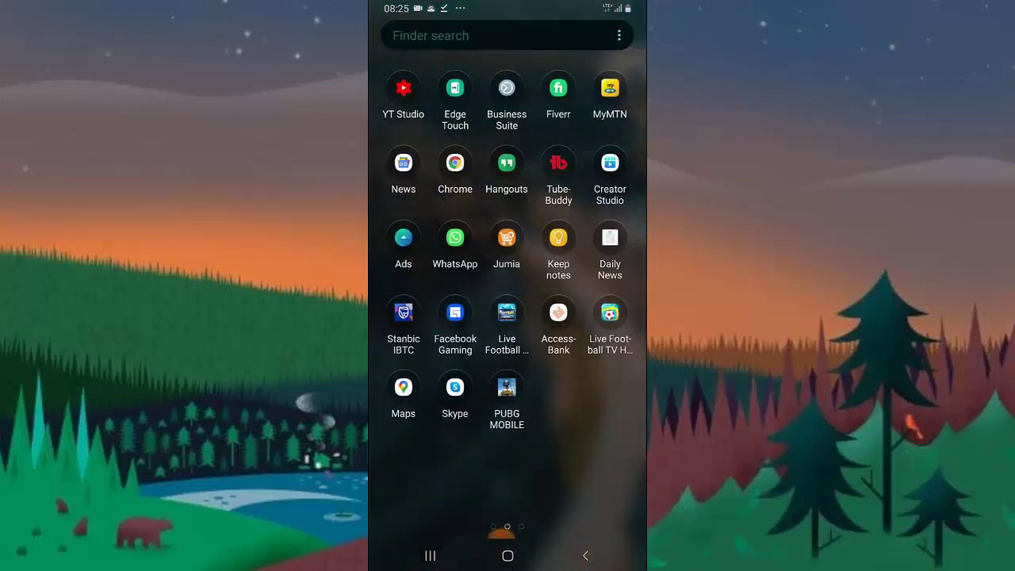
mouse_move(587, 237)
mouse_down()
mouse_move(412, 238)
mouse_move(587, 238)
mouse_up()
drag(428, 238, 605, 238)
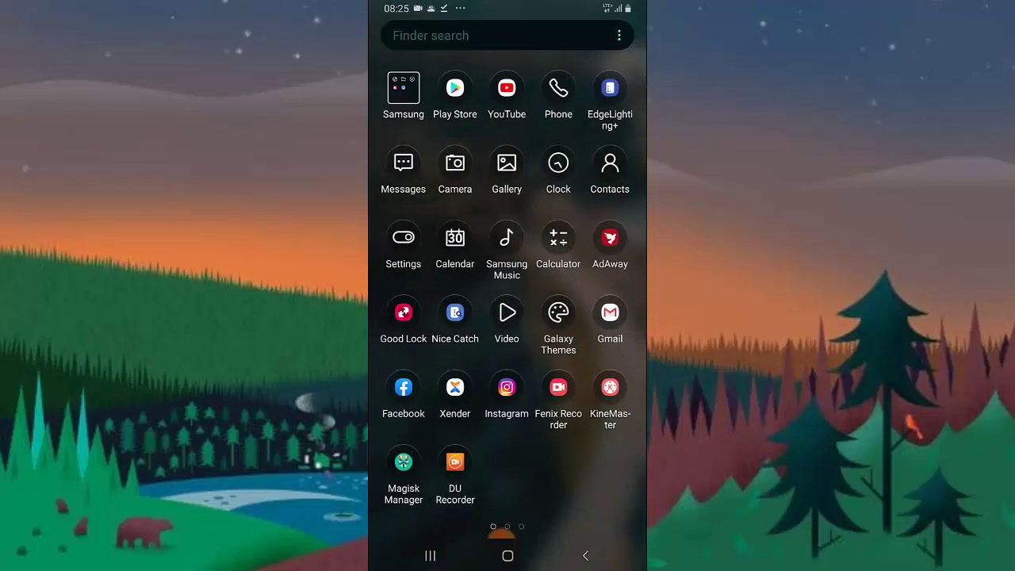
click(401, 385)
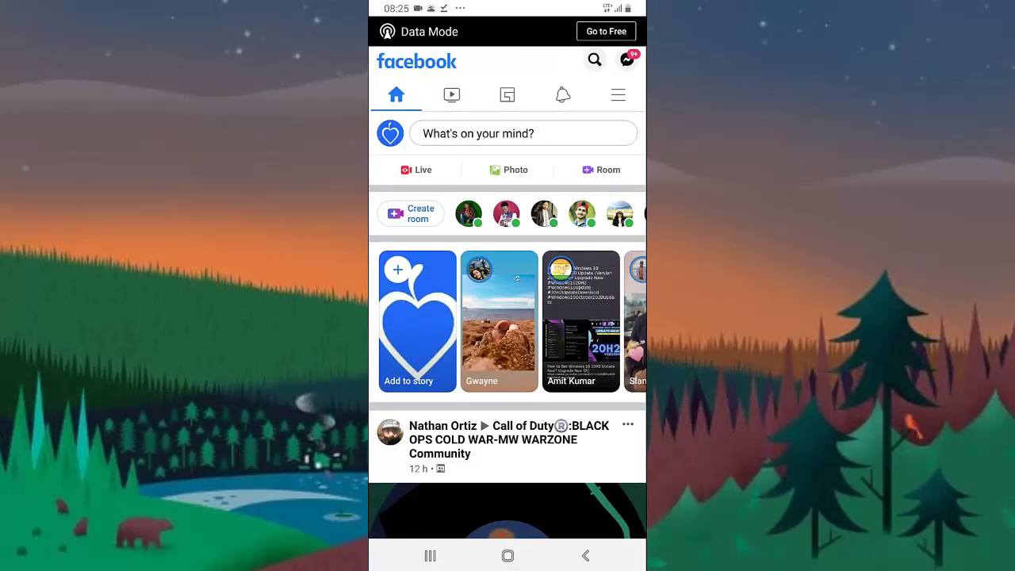
Go to your profile, view the current picture full screen, then choose Select Profile Picture.
click(619, 95)
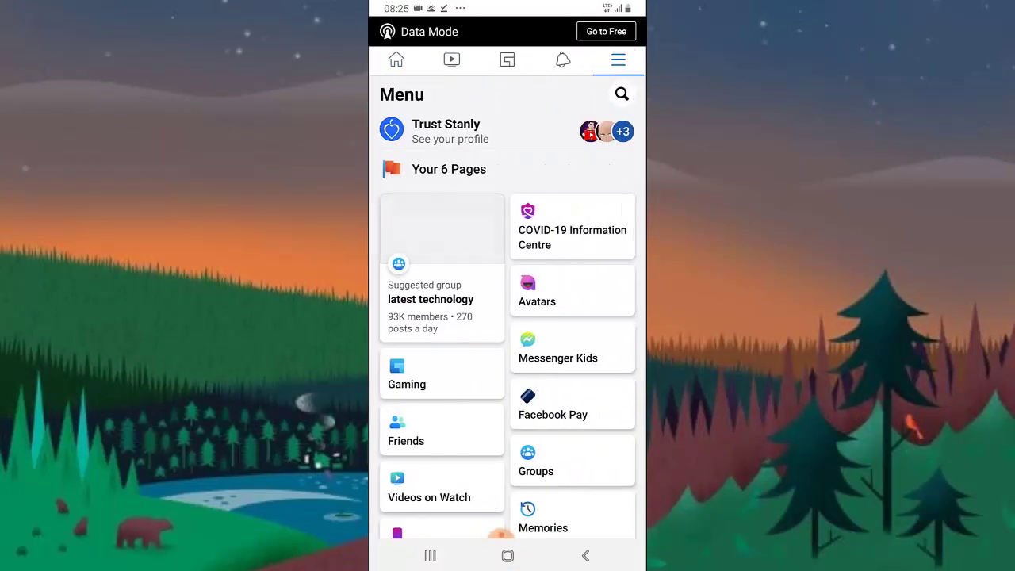
click(445, 131)
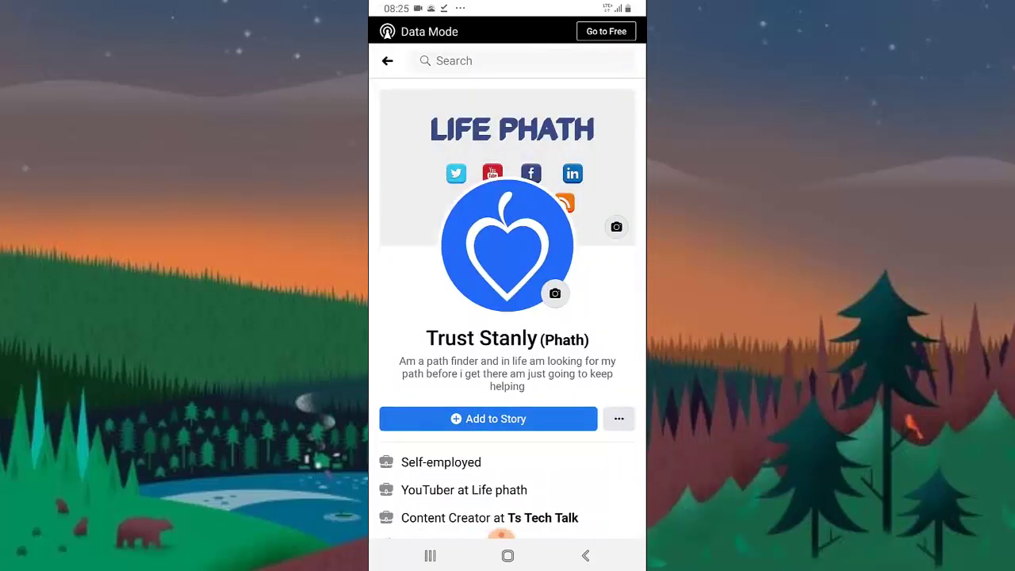
click(508, 245)
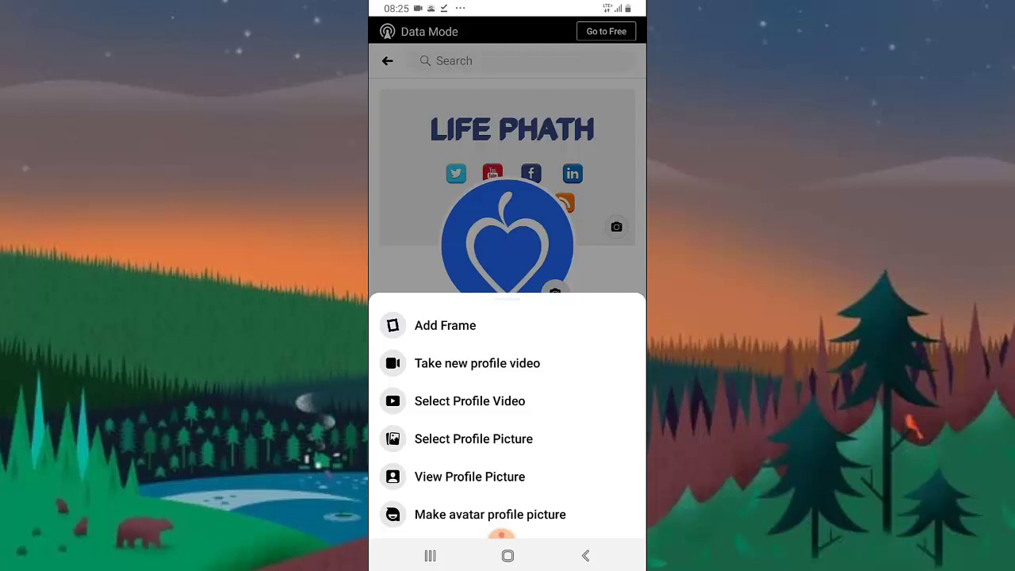
click(469, 476)
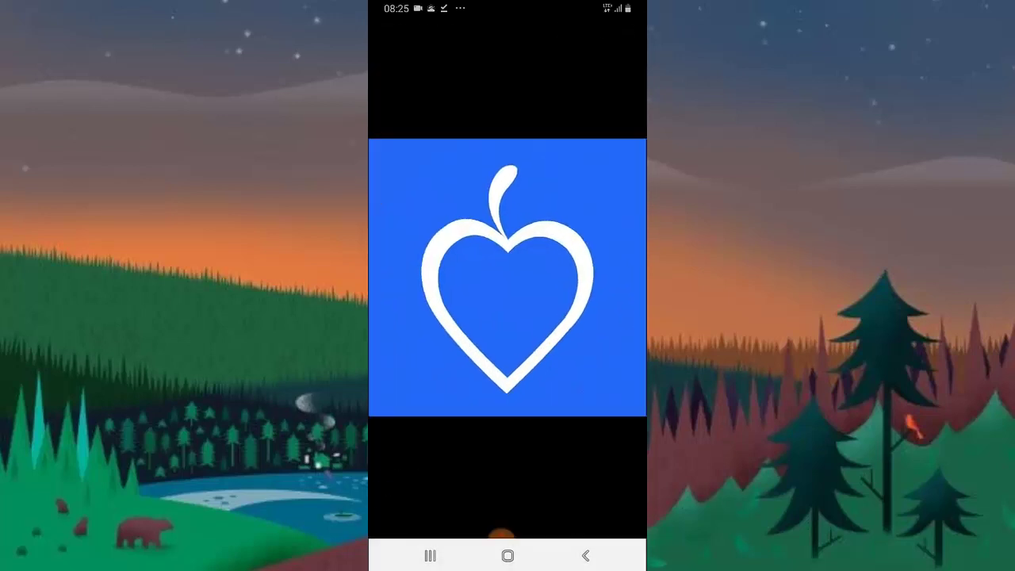
click(585, 555)
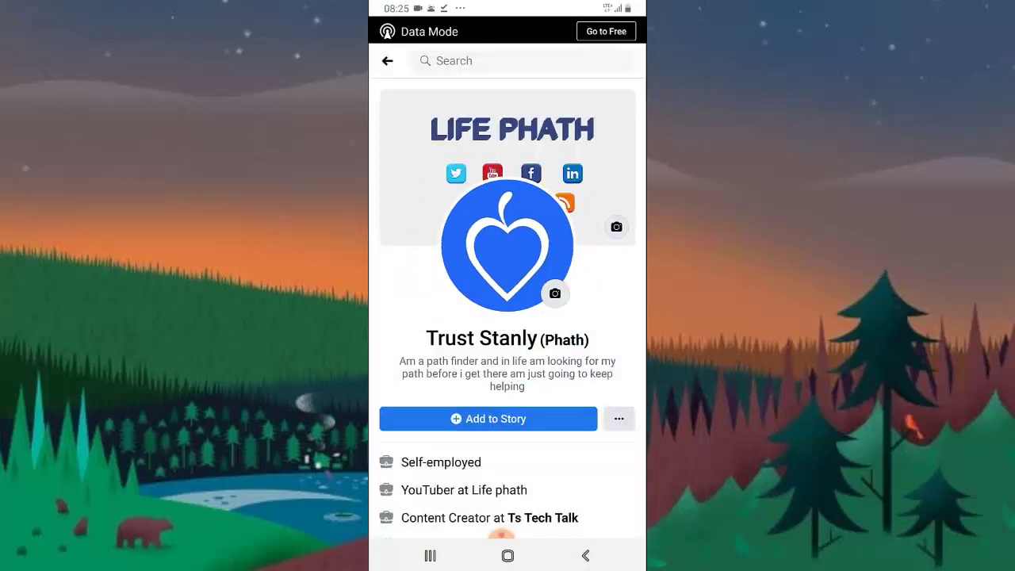
click(507, 238)
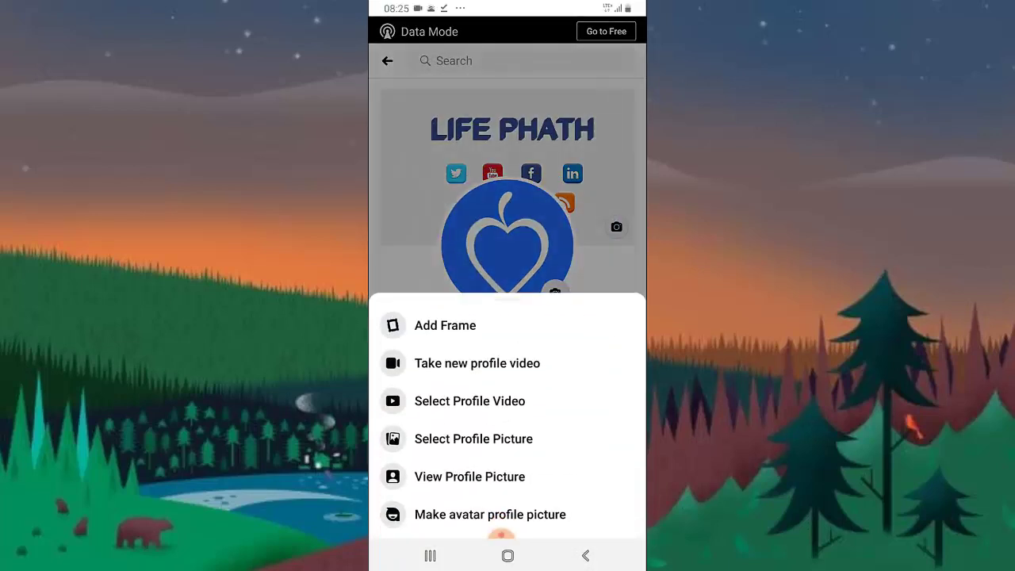
click(474, 438)
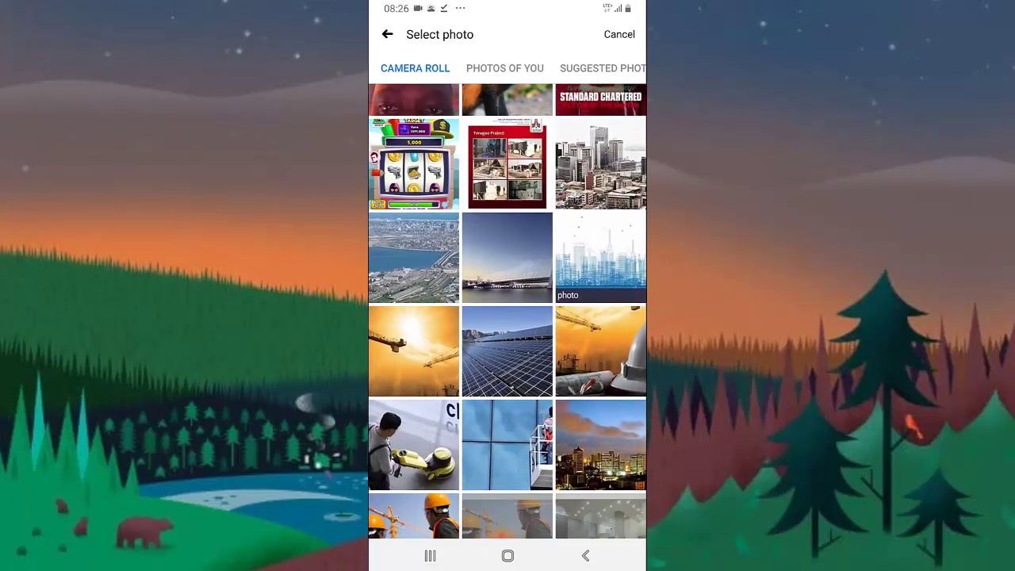
Save the fox photo as a 1-hour temporary profile picture and return to the news feed.
click(507, 129)
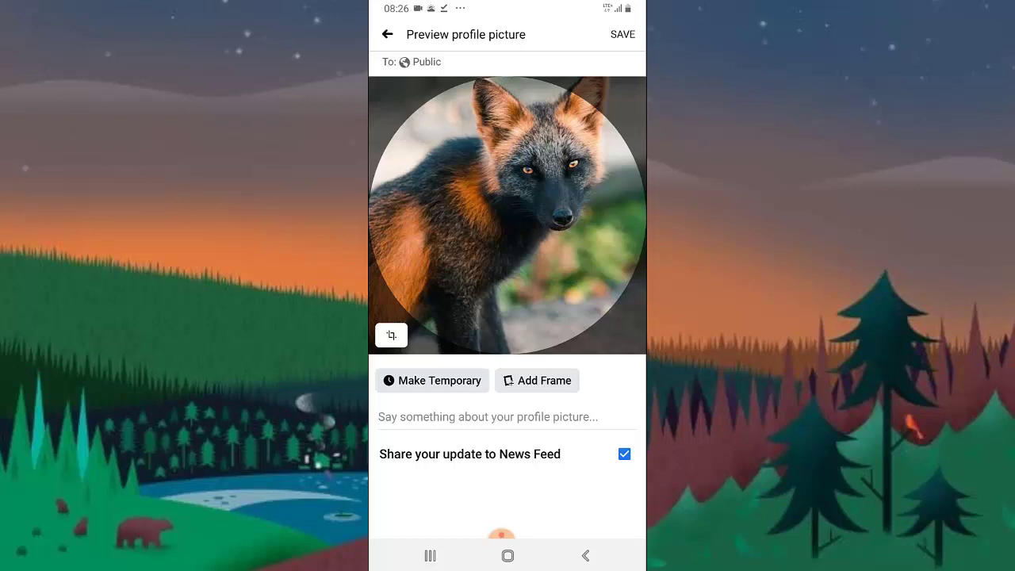
click(432, 381)
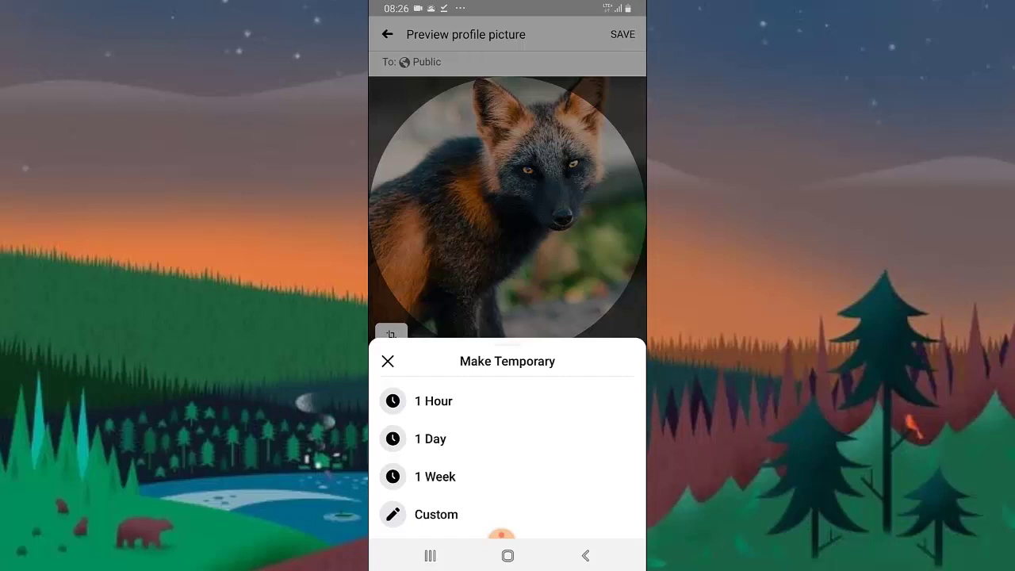
click(432, 401)
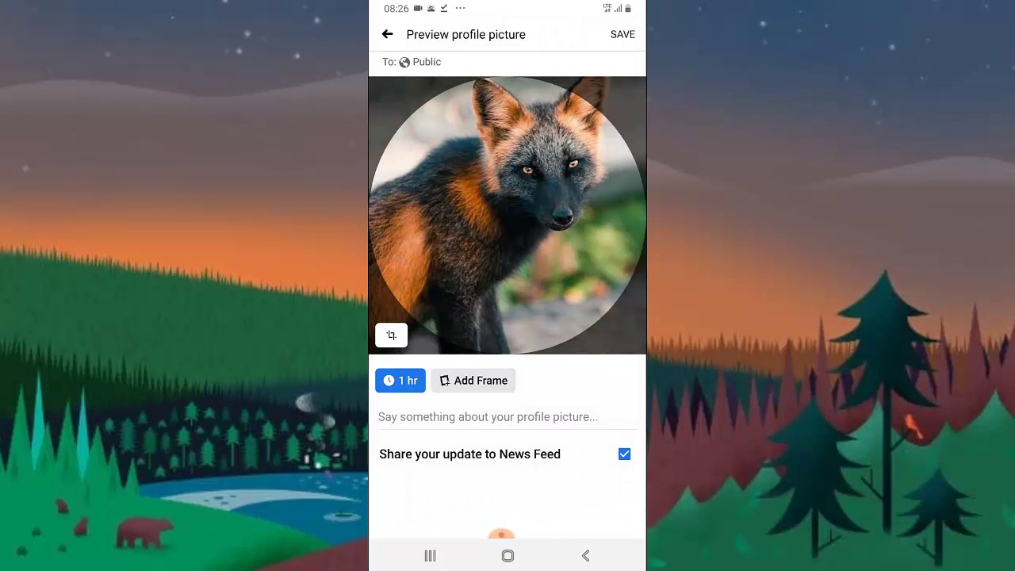
click(622, 34)
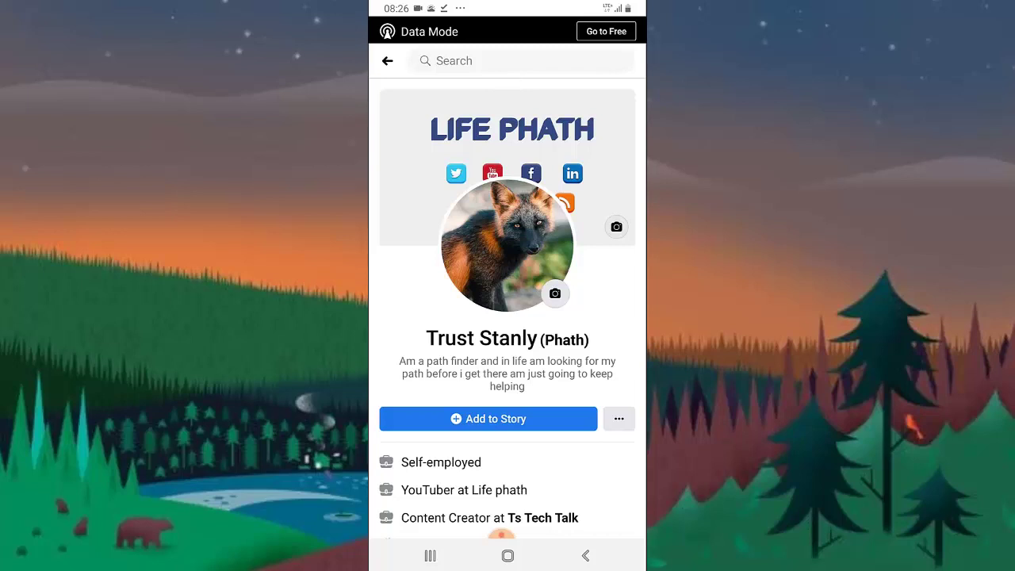
click(387, 61)
click(396, 60)
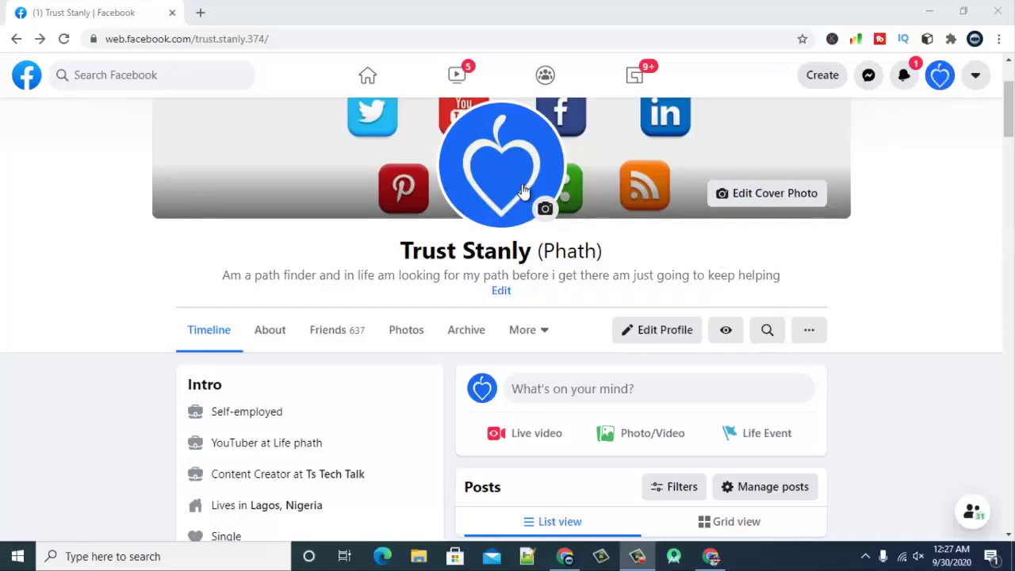
On the desktop profile page, open the profile picture options and start updating the picture.
scroll(492, 272, up, 2)
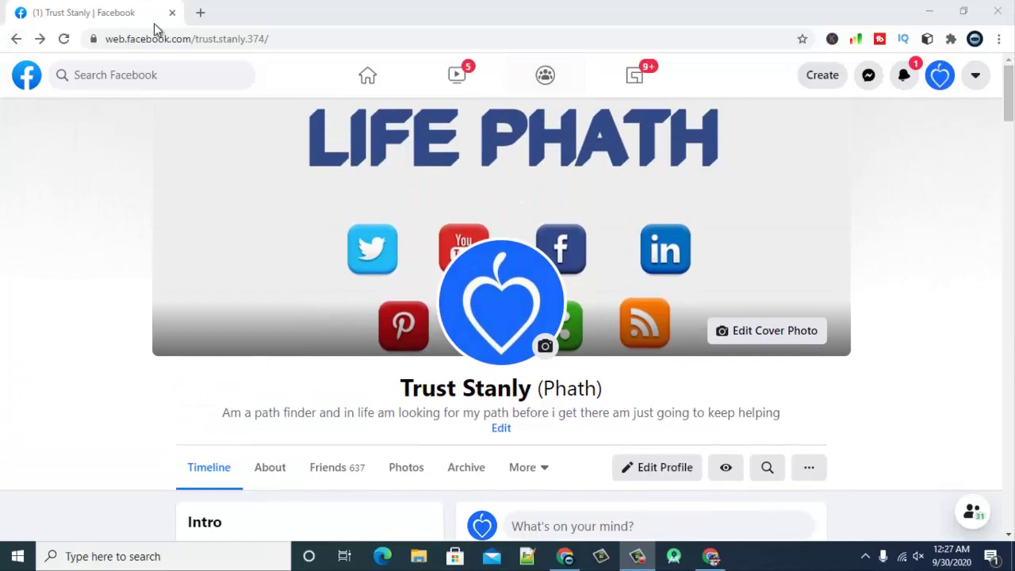
drag(270, 38, 167, 37)
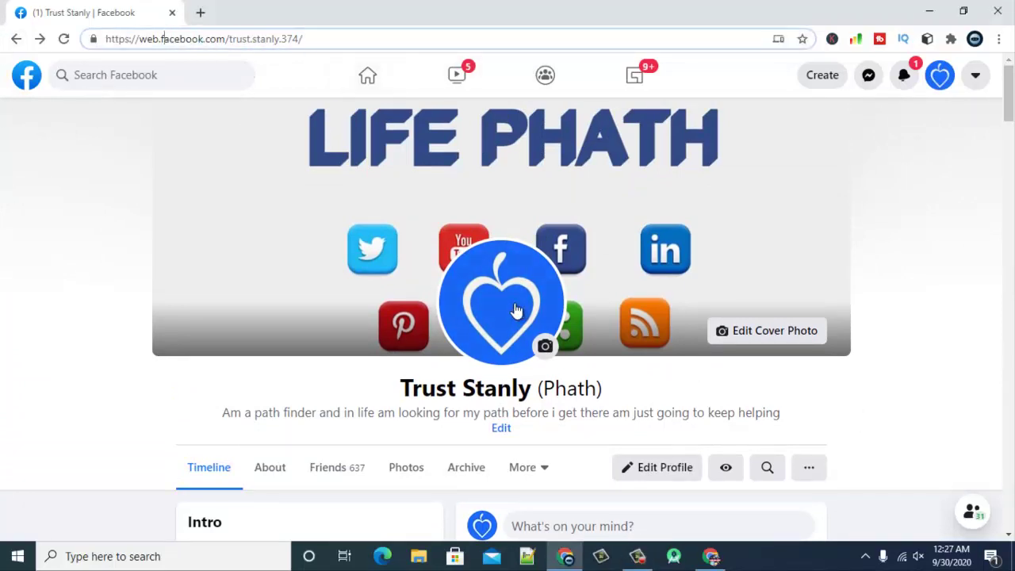
click(544, 345)
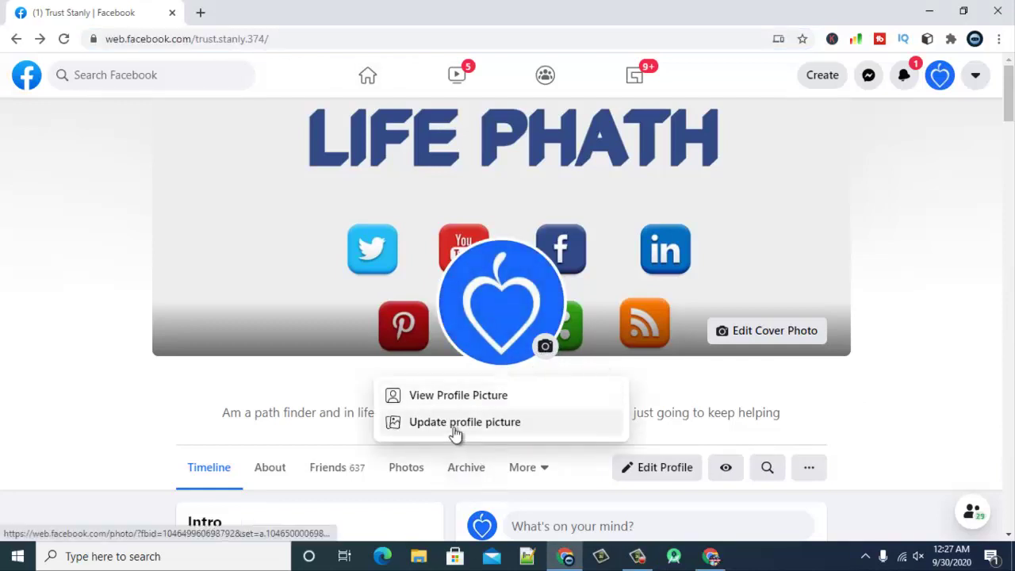
click(507, 432)
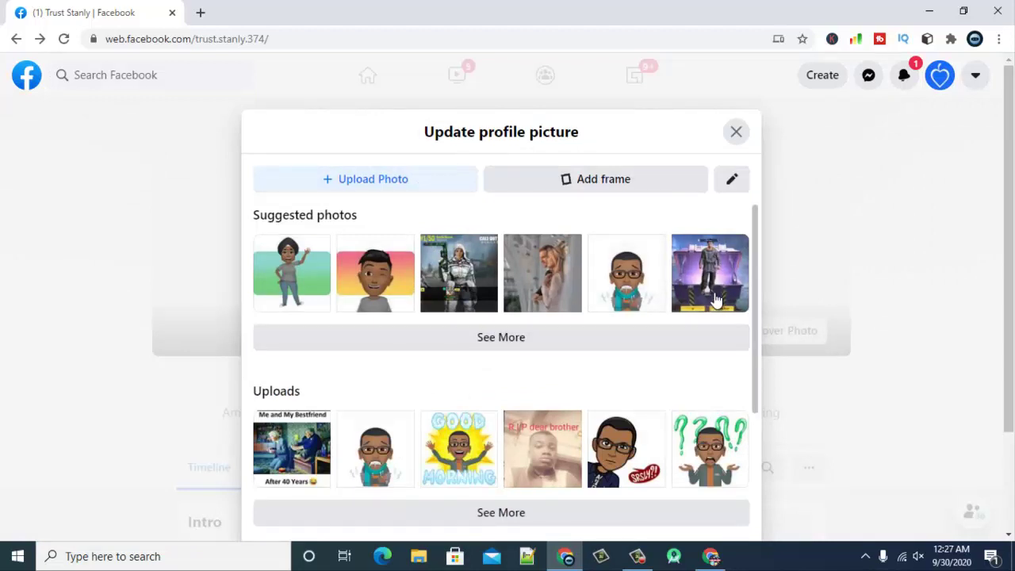
Pick the shivering bitmoji image from the Suggested photos.
scroll(714, 298, down, 1)
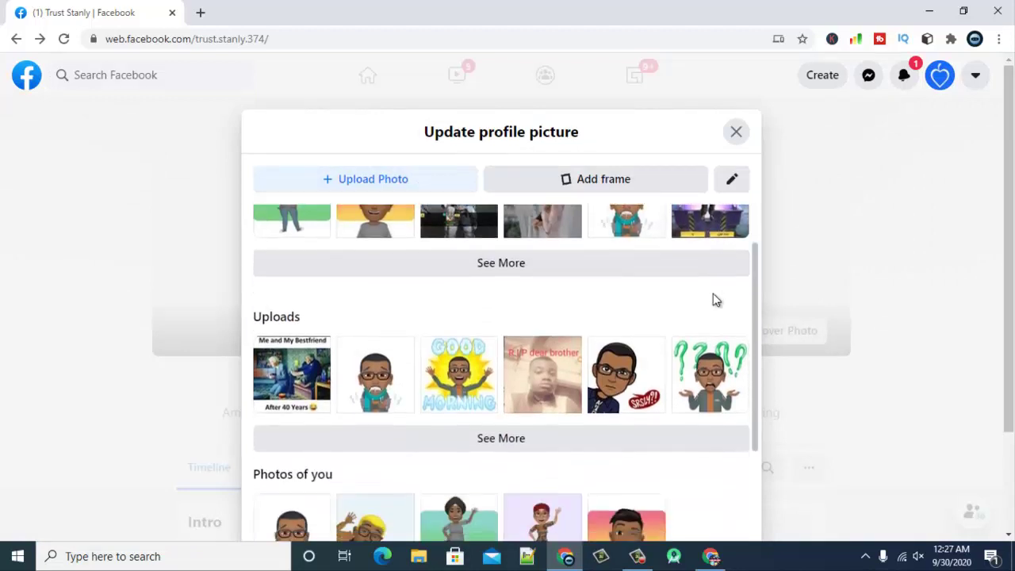
scroll(715, 300, down, 1)
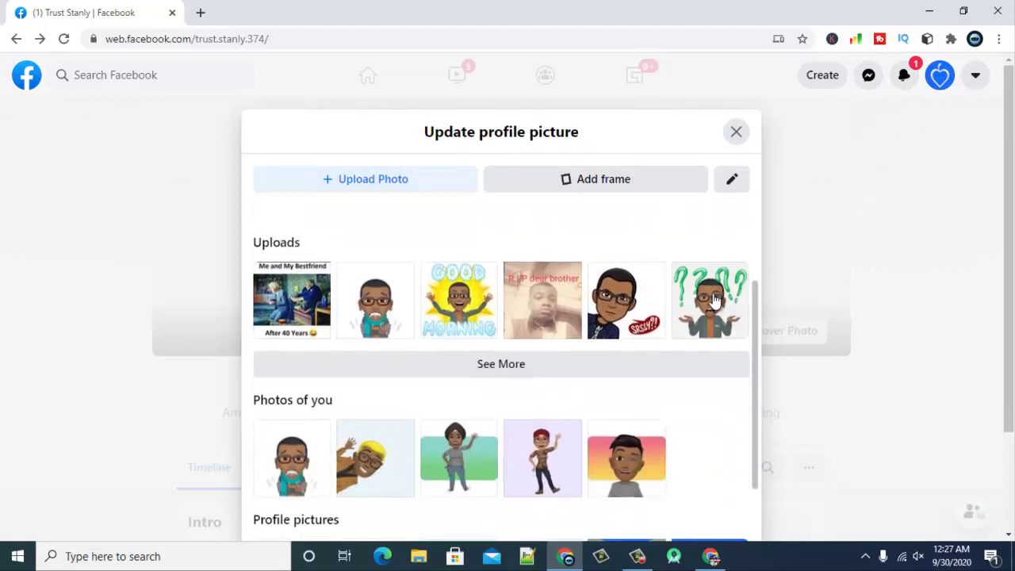
scroll(714, 300, up, 2)
scroll(640, 268, down, 1)
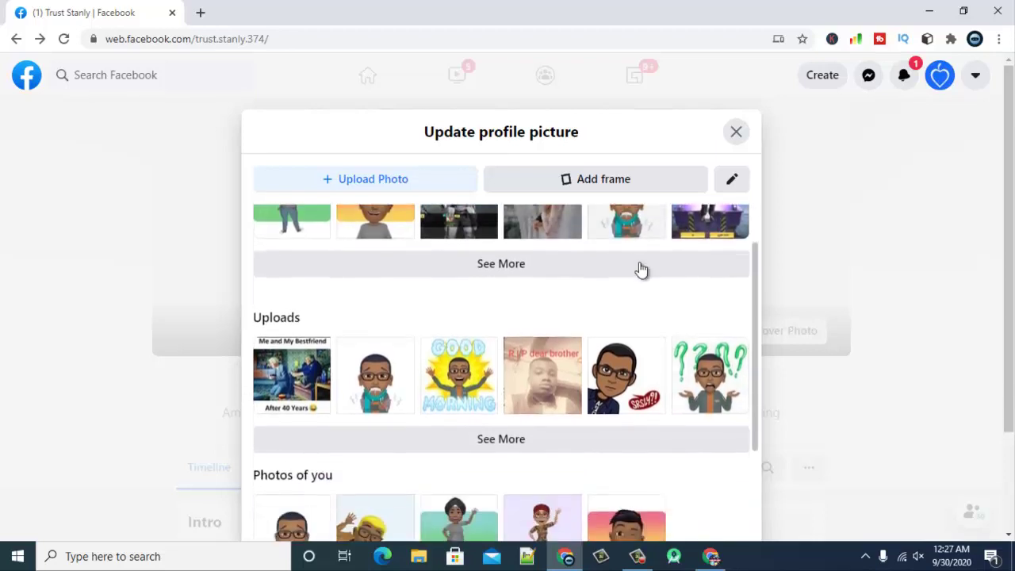
scroll(632, 263, up, 1)
click(639, 294)
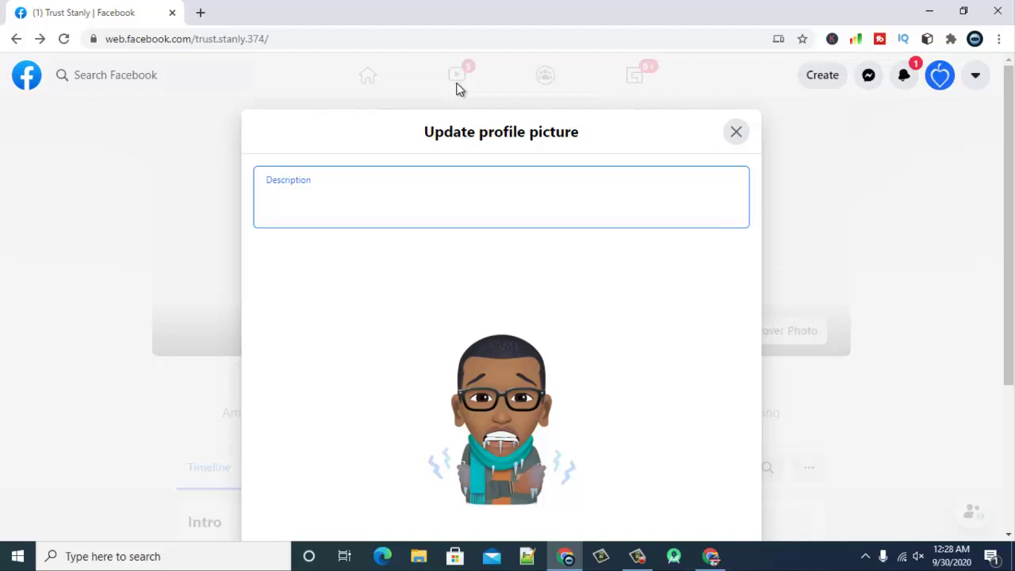
Add the description 'so cold', make it temporary, and change '1 week' to Custom.
text(so cold)
scroll(560, 267, down, 5)
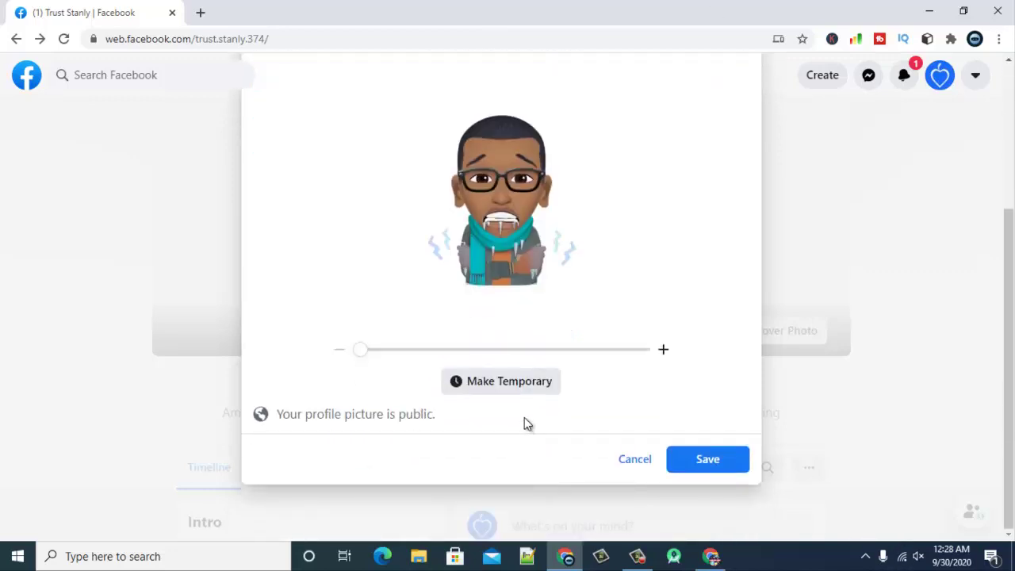
click(542, 382)
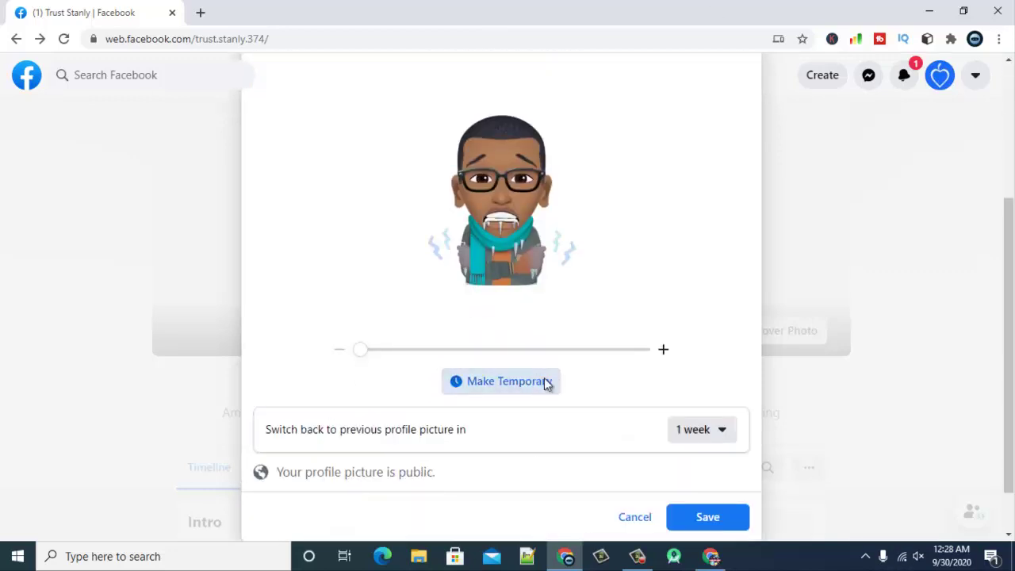
click(708, 434)
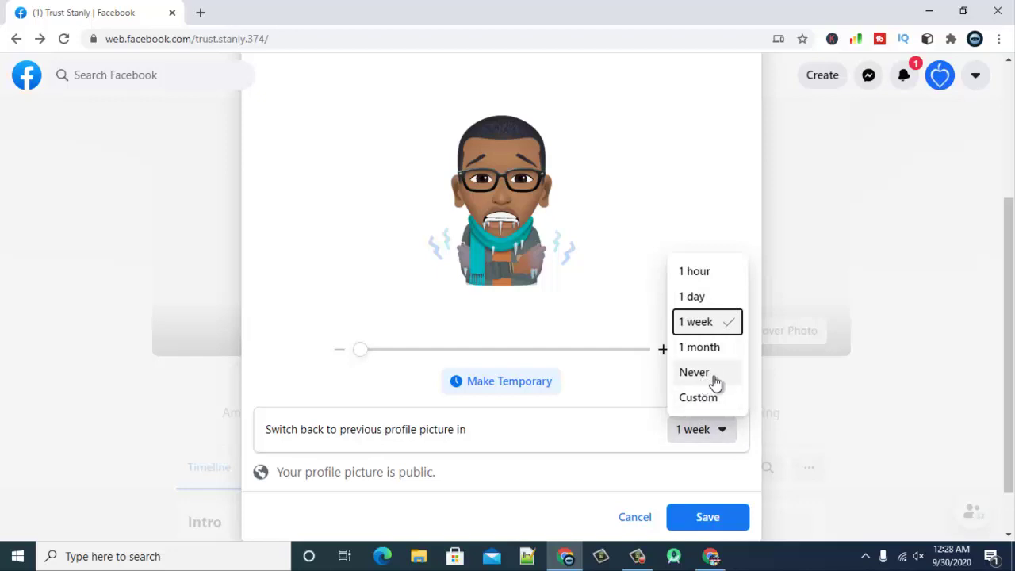
click(725, 400)
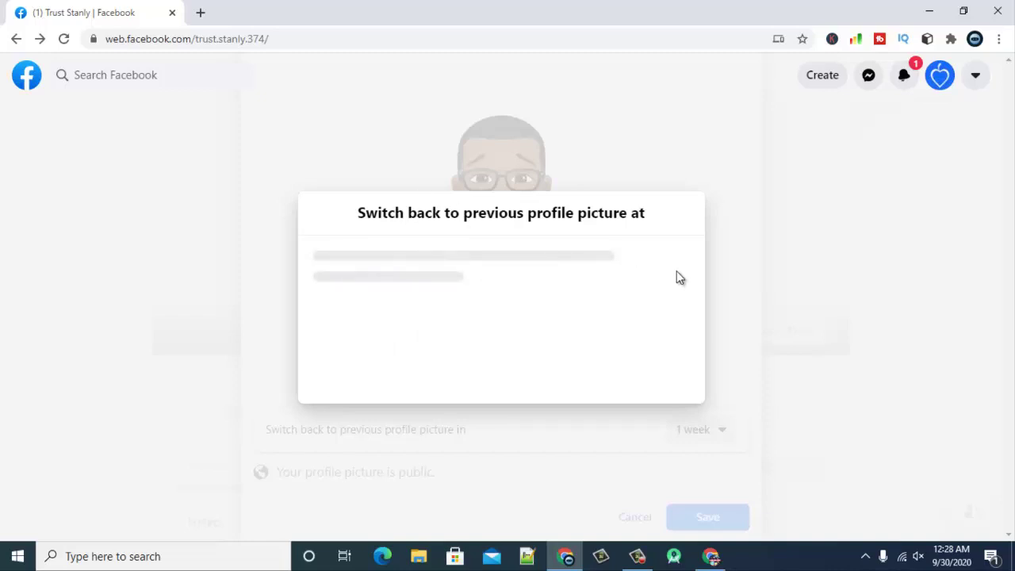
Bring the browser back to the front and open the revert-date calendar.
mouse_move(632, 564)
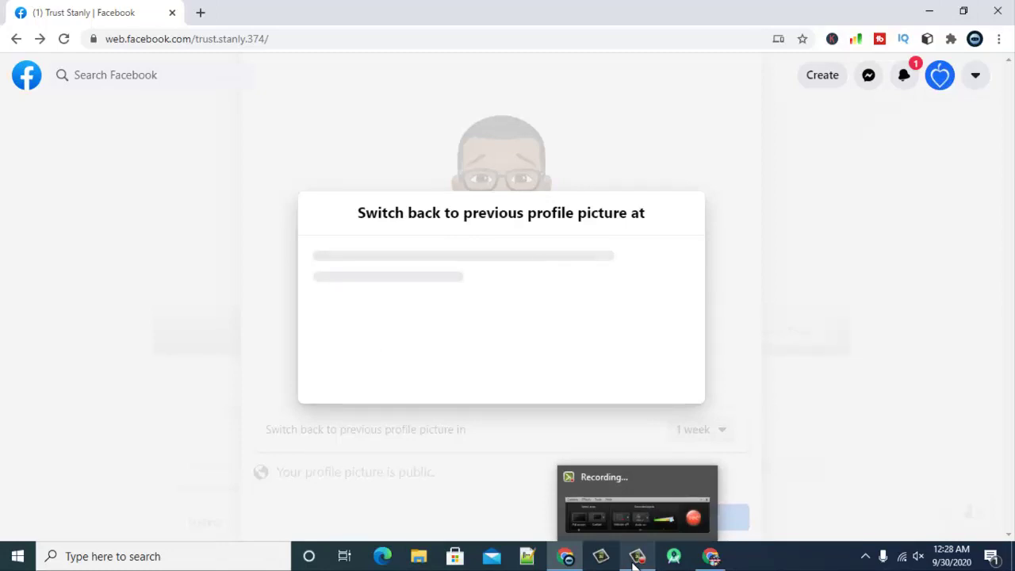
click(632, 559)
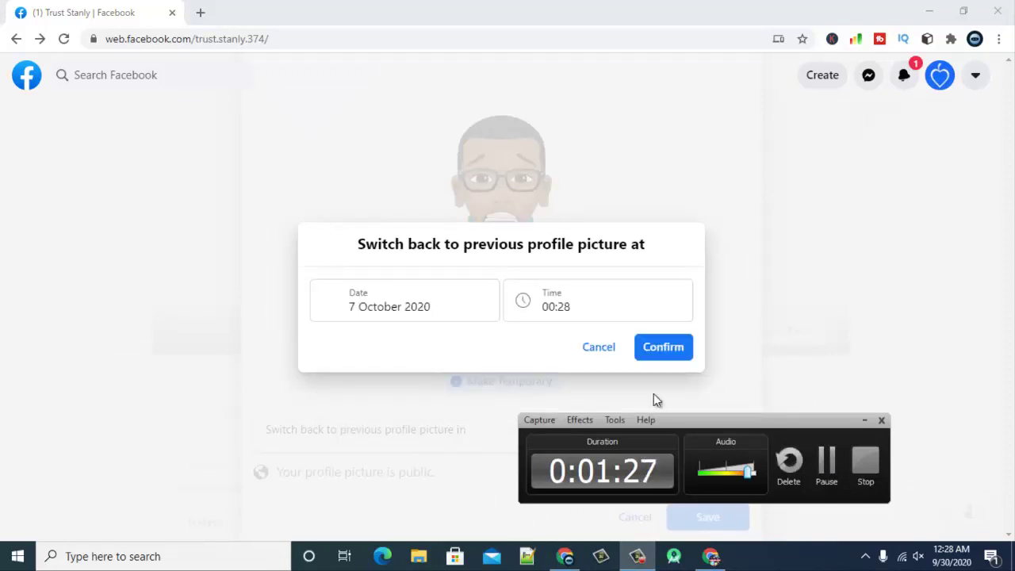
click(464, 251)
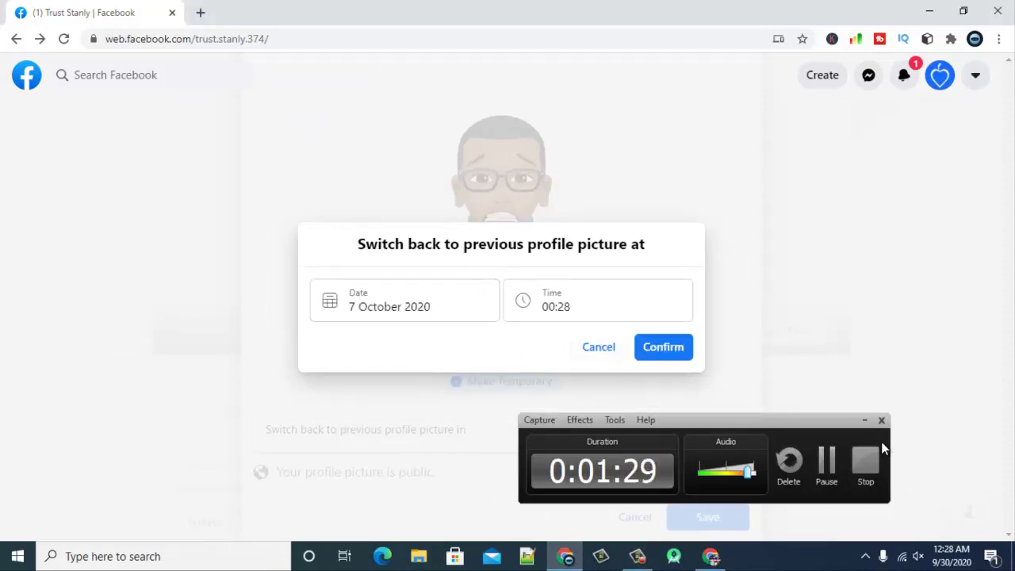
click(864, 425)
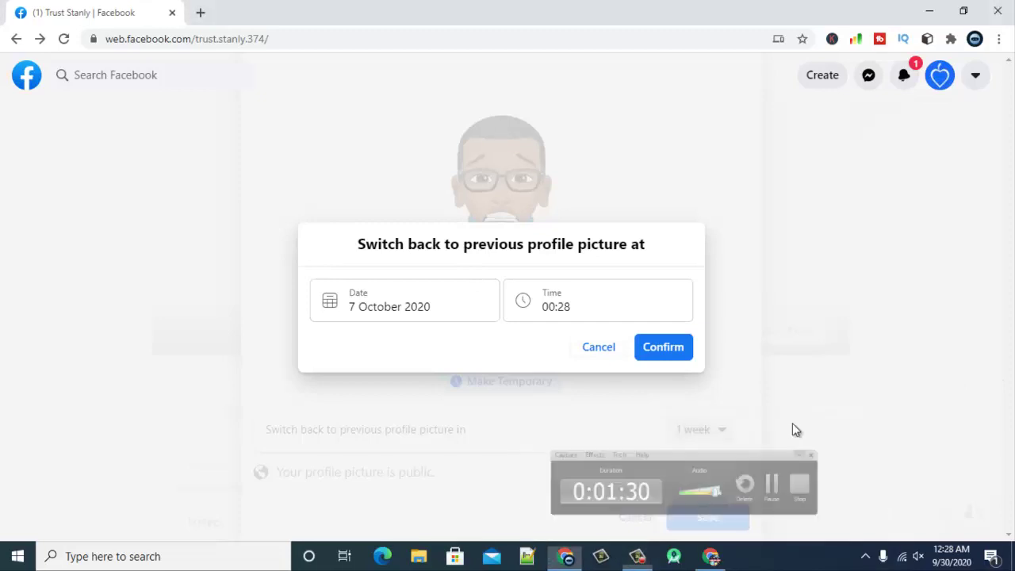
click(450, 304)
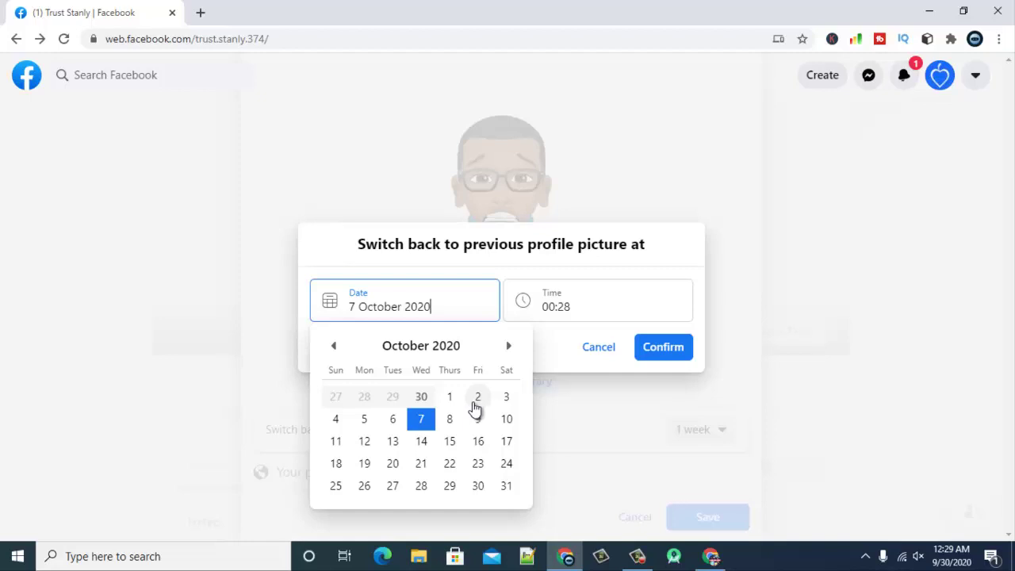
Set the revert date to 2 October 2020, keep 00:28, and confirm.
click(451, 397)
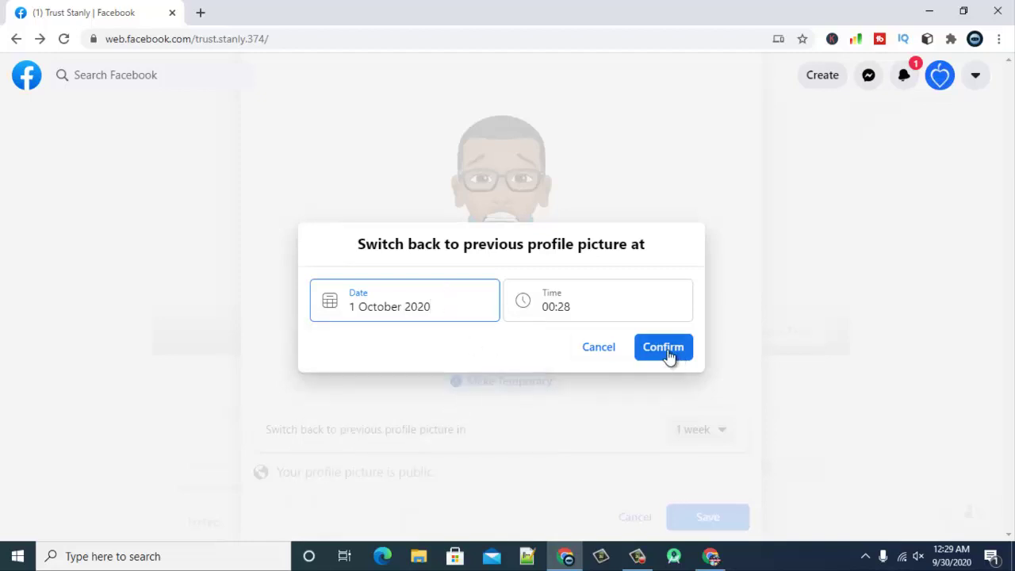
click(589, 311)
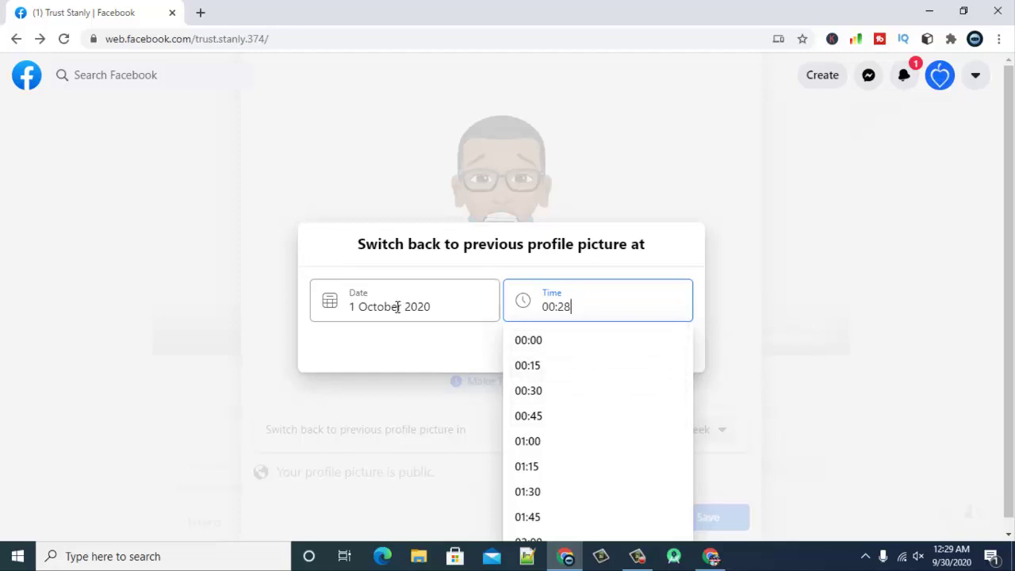
click(447, 306)
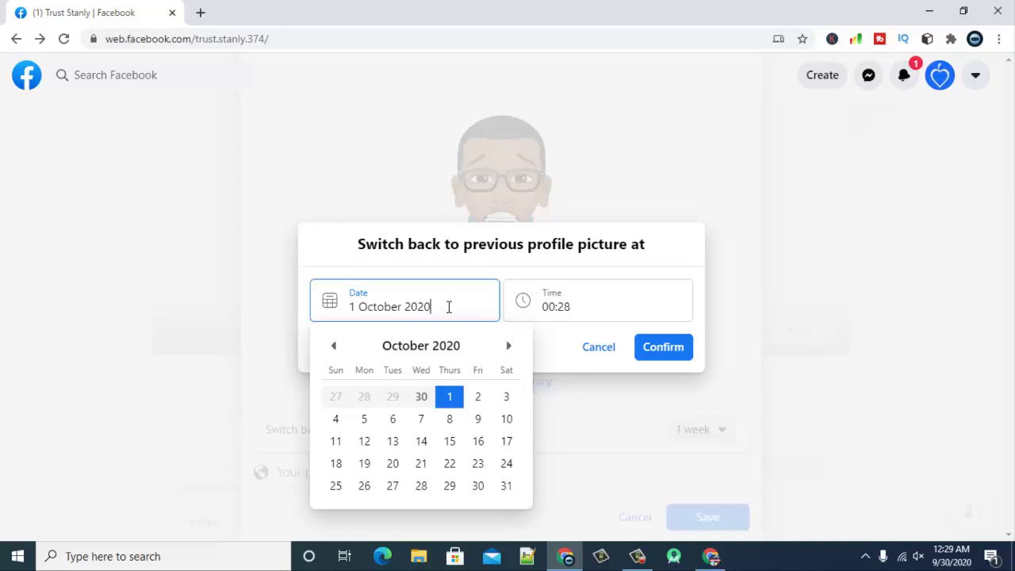
click(478, 398)
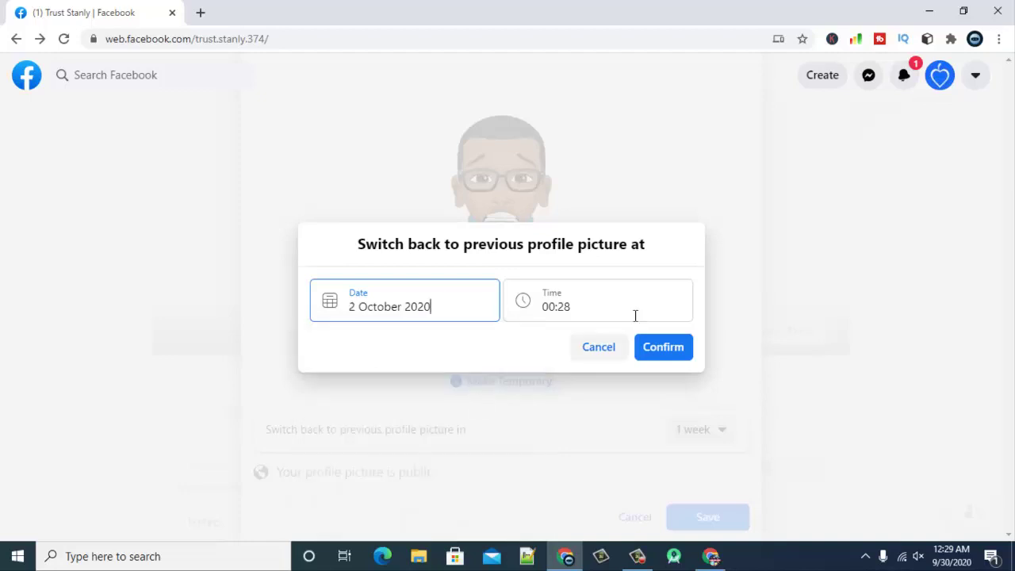
click(630, 315)
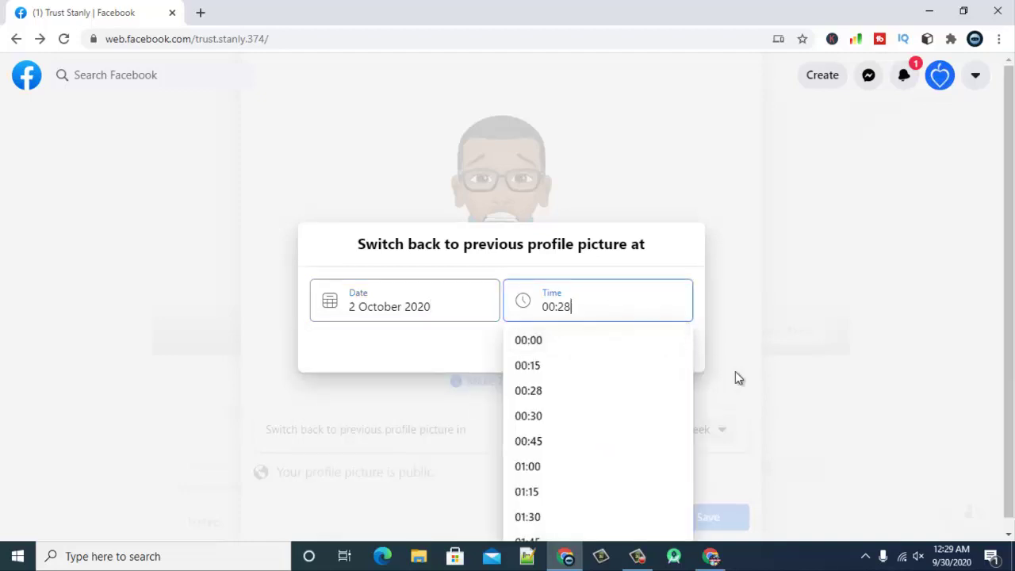
click(701, 350)
click(678, 347)
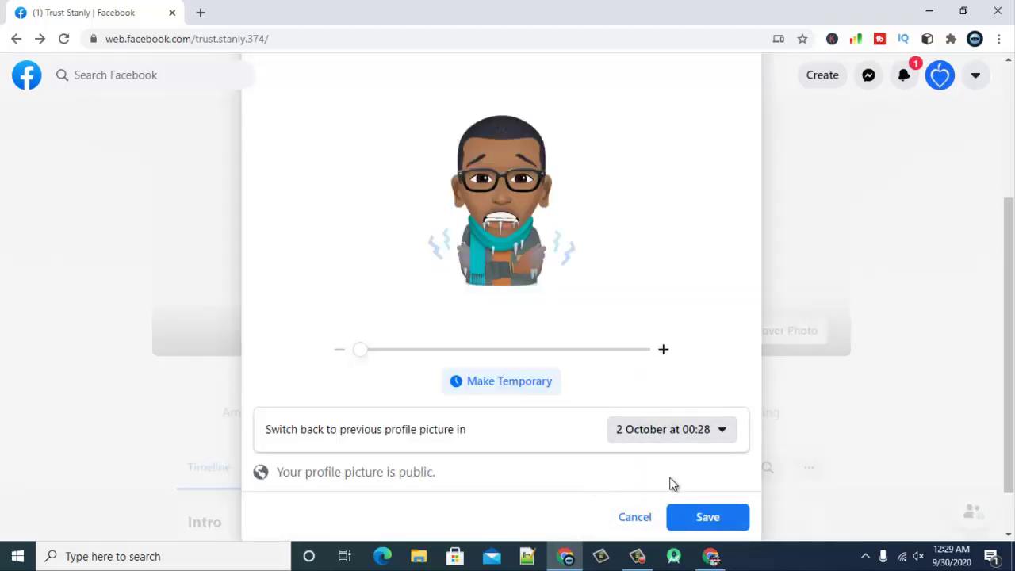
Save the shivering avatar as the temporary profile picture and check the updated profile.
click(720, 462)
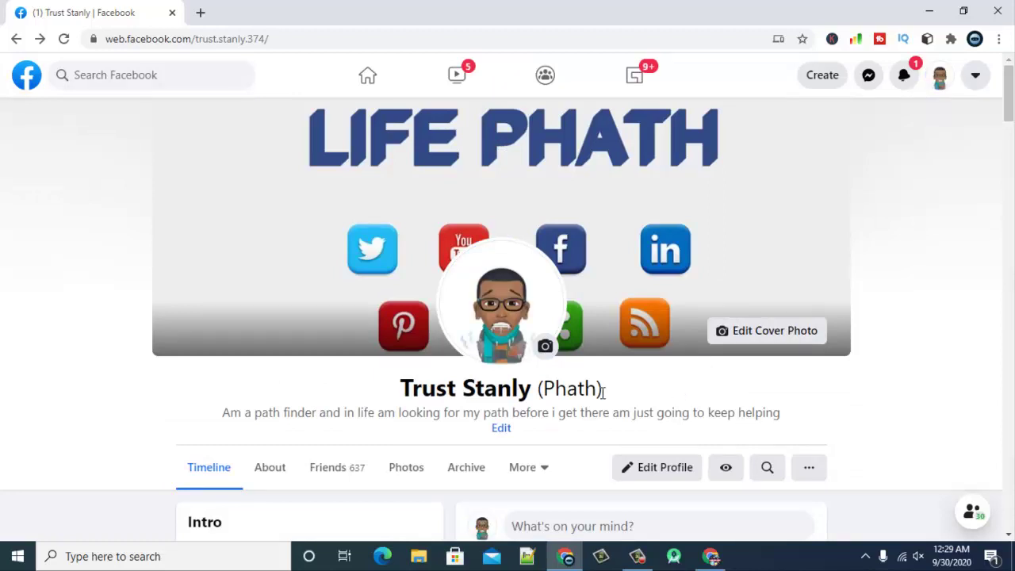
scroll(602, 391, down, 1)
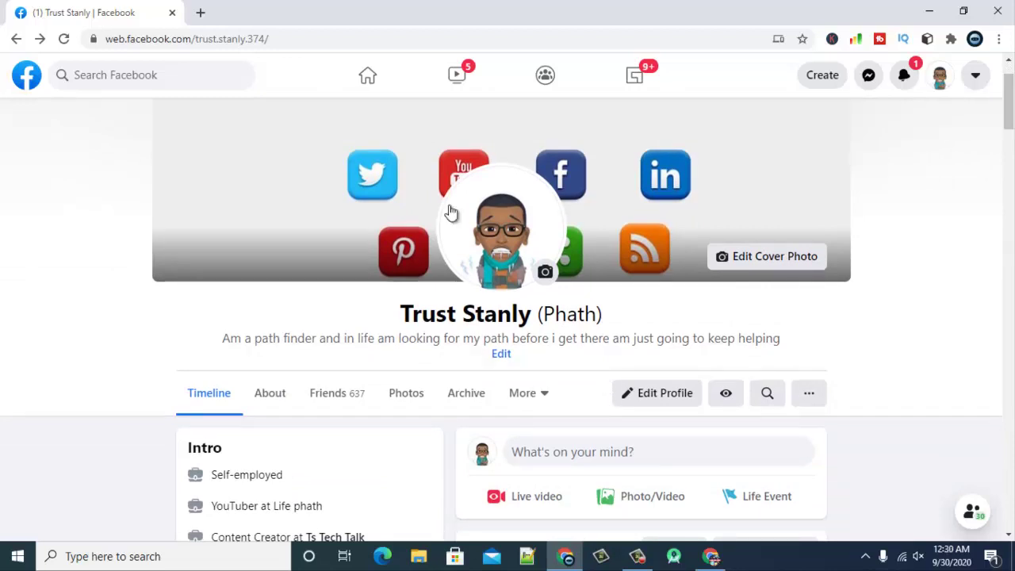
From the profile picture options, switch back to the previous picture now and confirm.
click(519, 217)
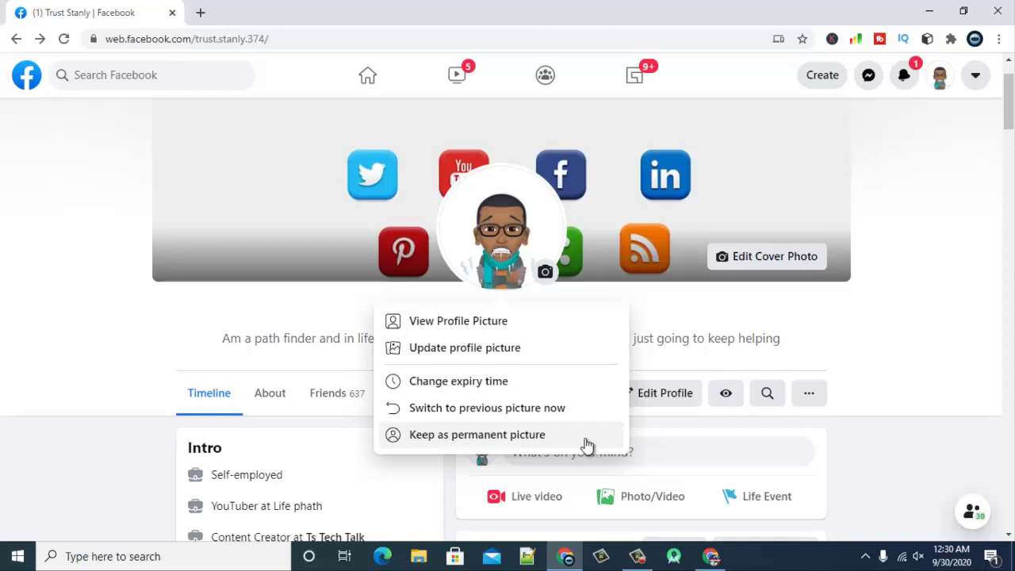
click(574, 411)
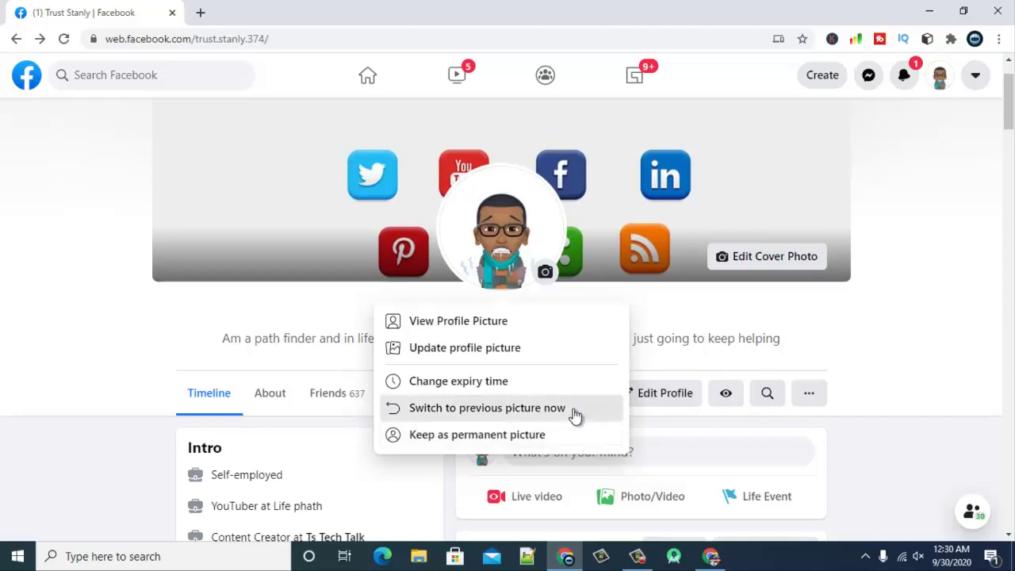
click(664, 333)
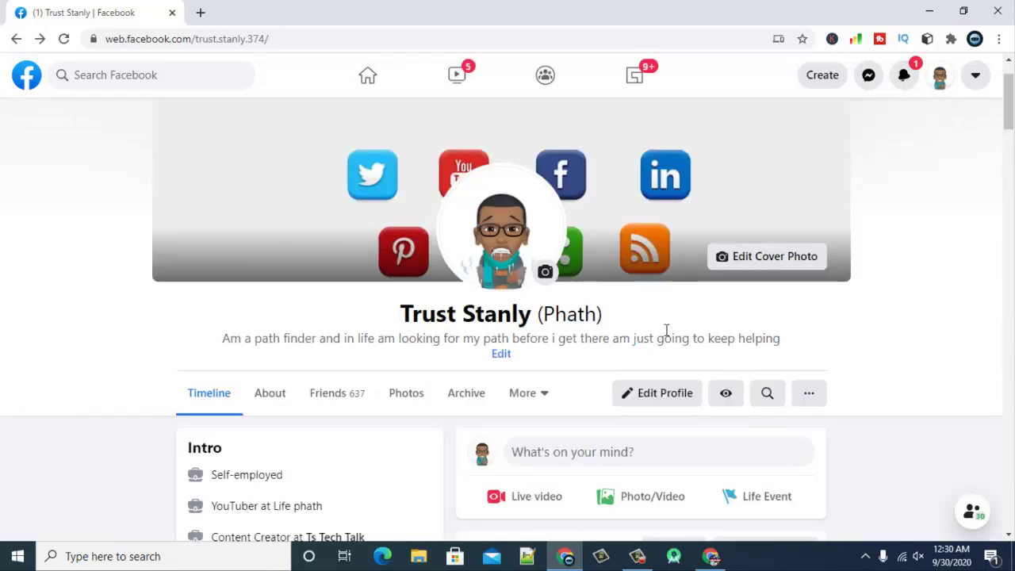